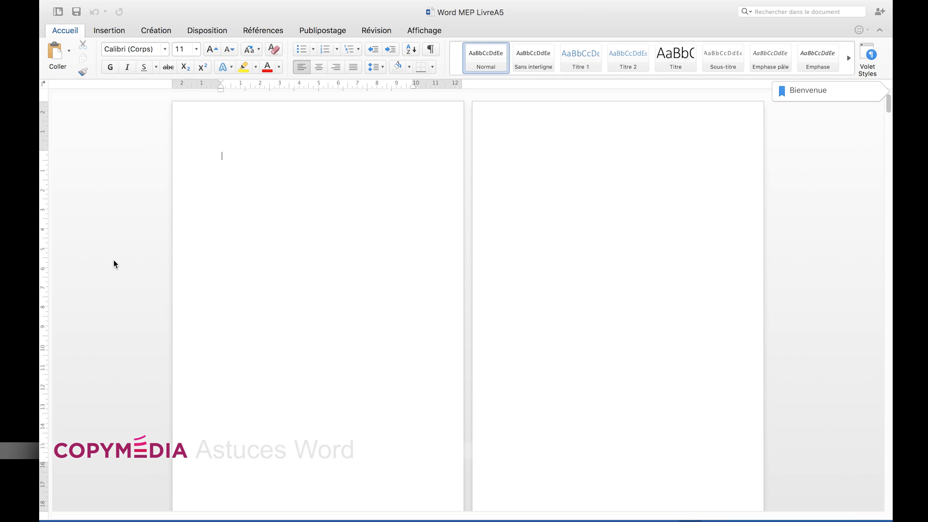
Step: Go to the first page of chapter 1 and open the document's custom margin settings
{"action": "scroll", "coordinate": [107, 268], "scroll_direction": "down", "scroll_amount": 10}
{"action": "scroll", "coordinate": [108, 268], "scroll_direction": "down", "scroll_amount": 20}
{"action": "scroll", "coordinate": [108, 269], "scroll_direction": "down", "scroll_amount": 12}
{"action": "scroll", "coordinate": [108, 273], "scroll_direction": "up", "scroll_amount": 3}
{"action": "scroll", "coordinate": [108, 272], "scroll_direction": "up", "scroll_amount": 3}
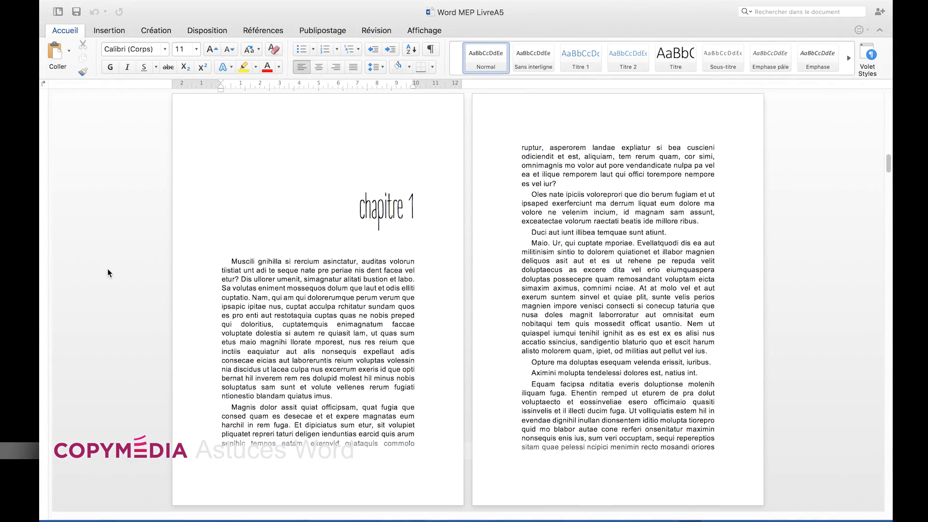
{"action": "left_click", "coordinate": [304, 335]}
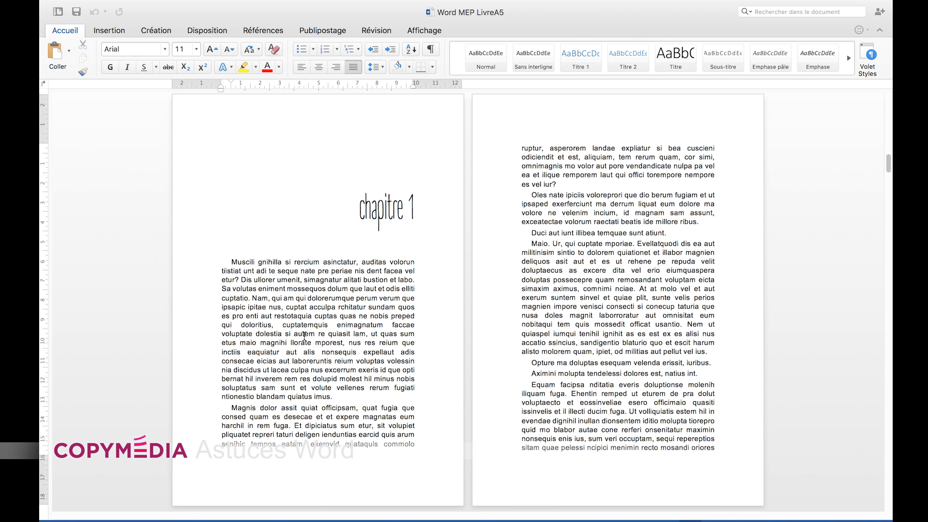
{"action": "left_click", "coordinate": [212, 31]}
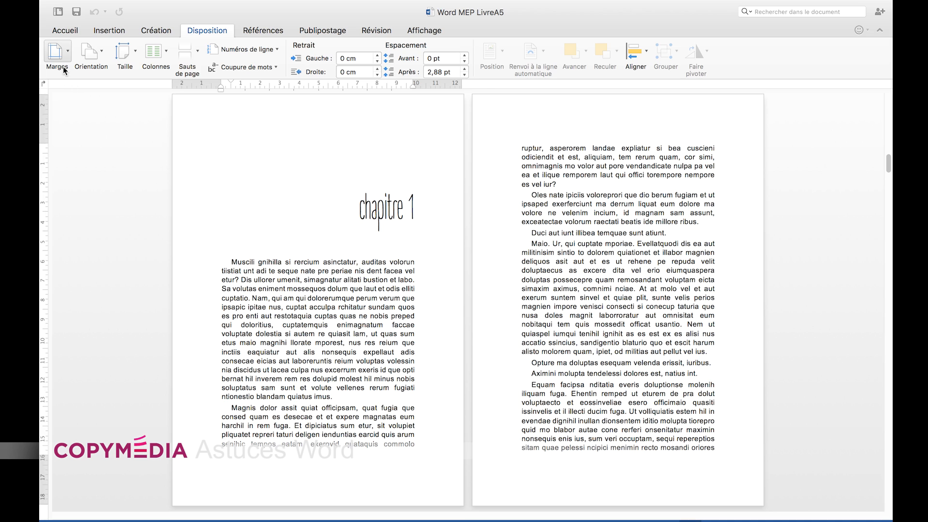
{"action": "left_click", "coordinate": [68, 52]}
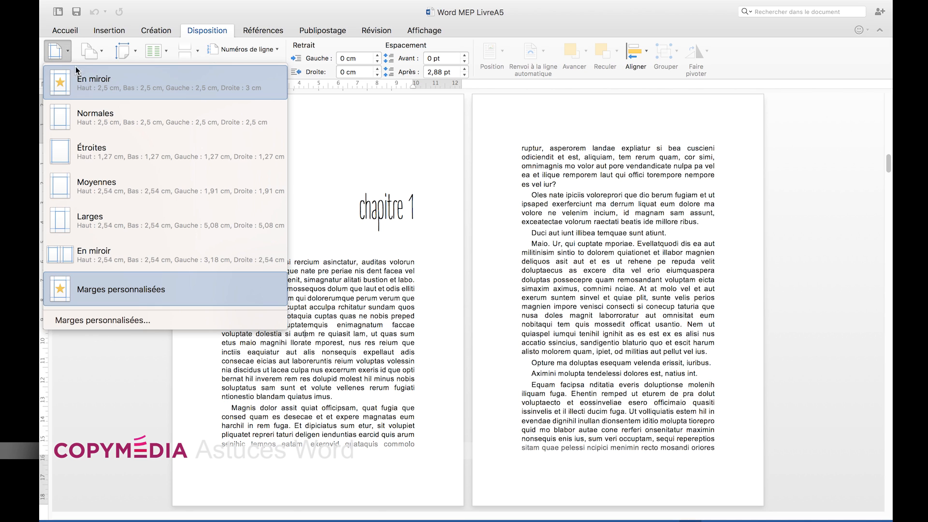
{"action": "left_click", "coordinate": [102, 321]}
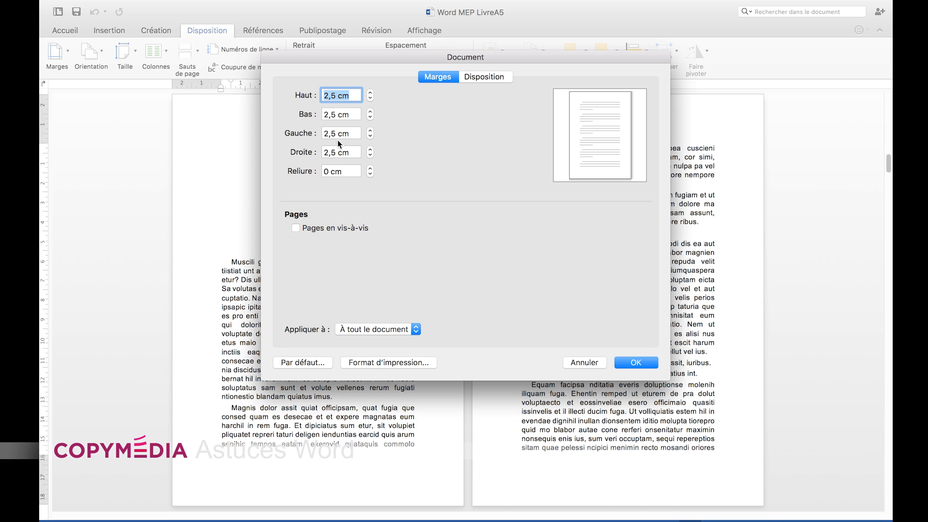
Step: Enable facing pages (Pages en vis-à-vis) for the whole document in the margin settings
{"action": "left_click", "coordinate": [316, 227]}
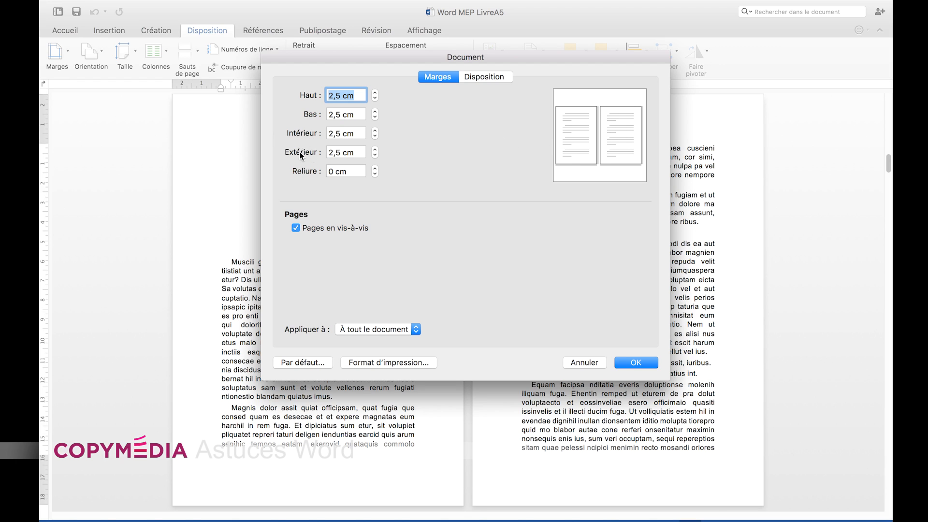
{"action": "left_click", "coordinate": [313, 228]}
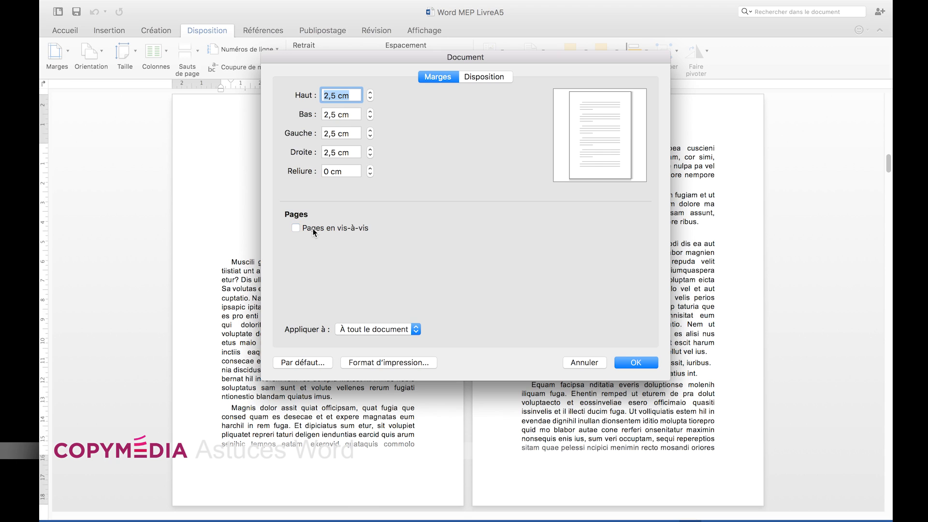
{"action": "left_click", "coordinate": [313, 228]}
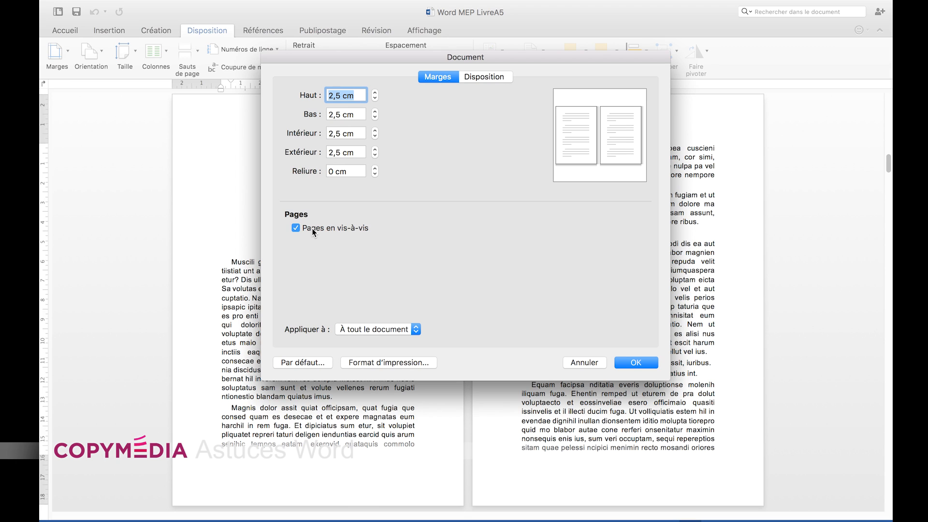
{"action": "left_click", "coordinate": [312, 228]}
{"action": "left_click", "coordinate": [312, 229]}
{"action": "left_click", "coordinate": [362, 96]}
{"action": "key", "text": "Tab"}
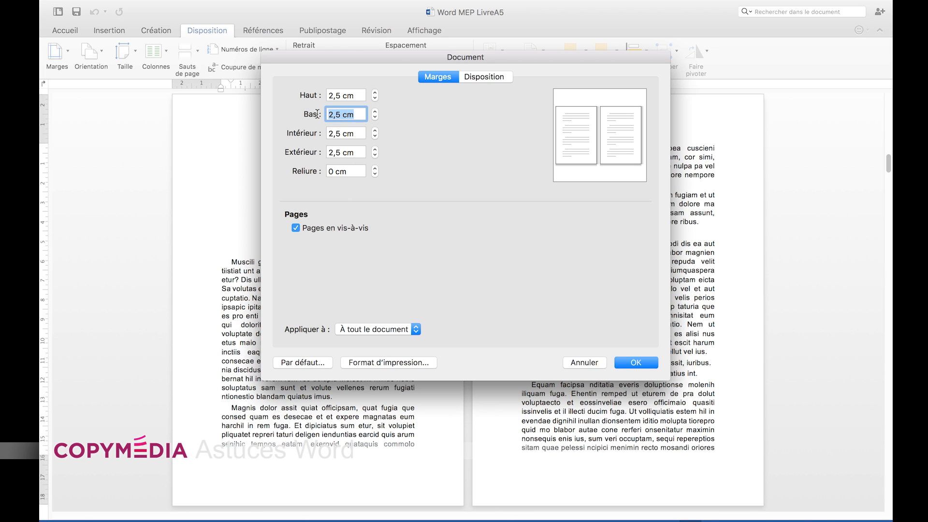
Step: Try a binding margin (Reliure) of 2 cm, reset it to 0 cm and apply the margin settings
{"action": "left_click_drag", "start_coordinate": [358, 172], "coordinate": [325, 170]}
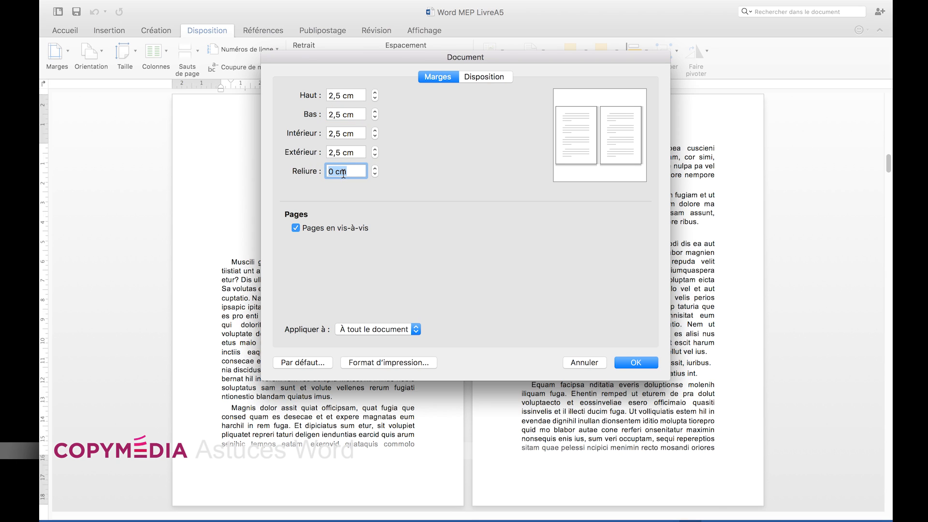
{"action": "left_click", "coordinate": [375, 167]}
{"action": "left_click", "coordinate": [375, 168]}
{"action": "left_click", "coordinate": [375, 167]}
{"action": "left_click", "coordinate": [375, 167]}
{"action": "left_click", "coordinate": [375, 168]}
{"action": "left_click", "coordinate": [376, 168]}
{"action": "left_click", "coordinate": [375, 167]}
{"action": "left_click", "coordinate": [375, 168]}
{"action": "left_click", "coordinate": [375, 168]}
{"action": "left_click", "coordinate": [375, 168]}
{"action": "left_click", "coordinate": [375, 168]}
{"action": "left_click", "coordinate": [375, 168]}
{"action": "left_click", "coordinate": [375, 167]}
{"action": "left_click", "coordinate": [376, 167]}
{"action": "left_click", "coordinate": [376, 167]}
{"action": "left_click", "coordinate": [376, 167]}
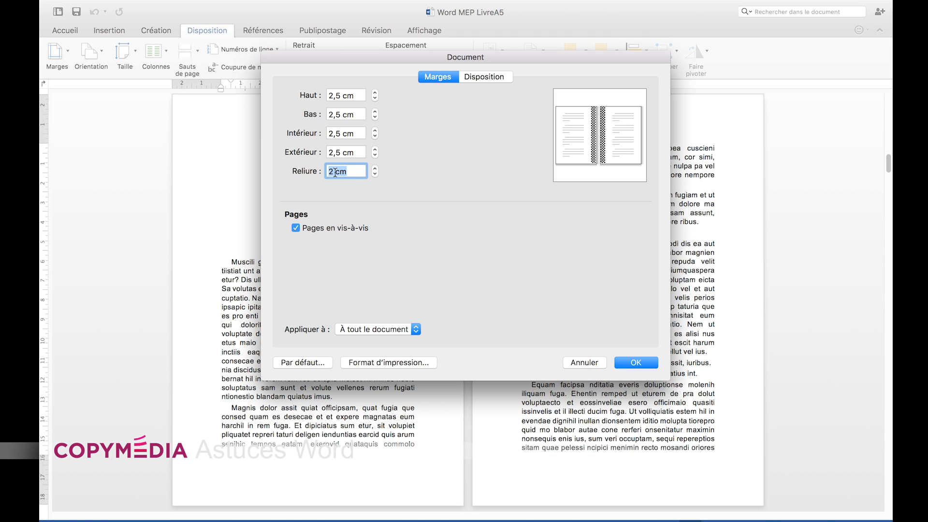
{"action": "left_click", "coordinate": [375, 174]}
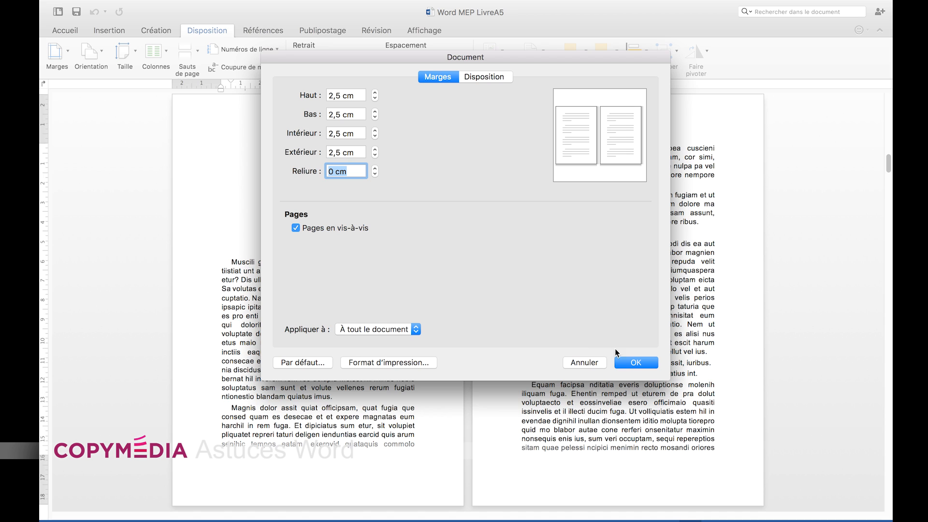
{"action": "left_click", "coordinate": [636, 363]}
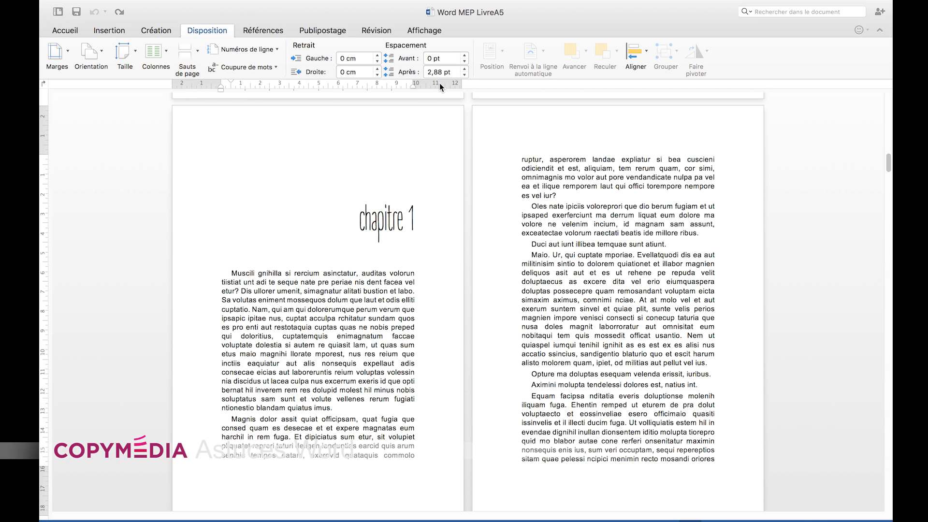
Step: Hide the ruler and display it again
{"action": "left_click", "coordinate": [431, 32]}
{"action": "left_click", "coordinate": [157, 45]}
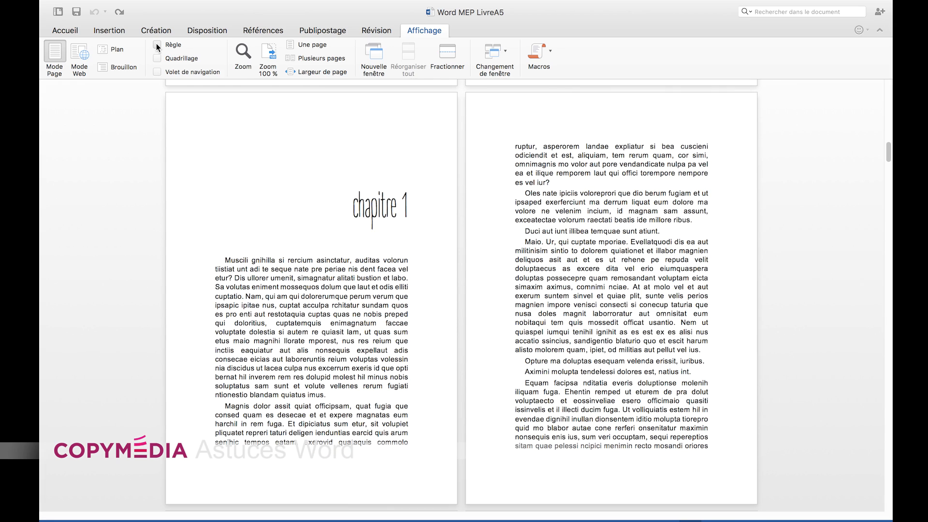
{"action": "left_click", "coordinate": [157, 44]}
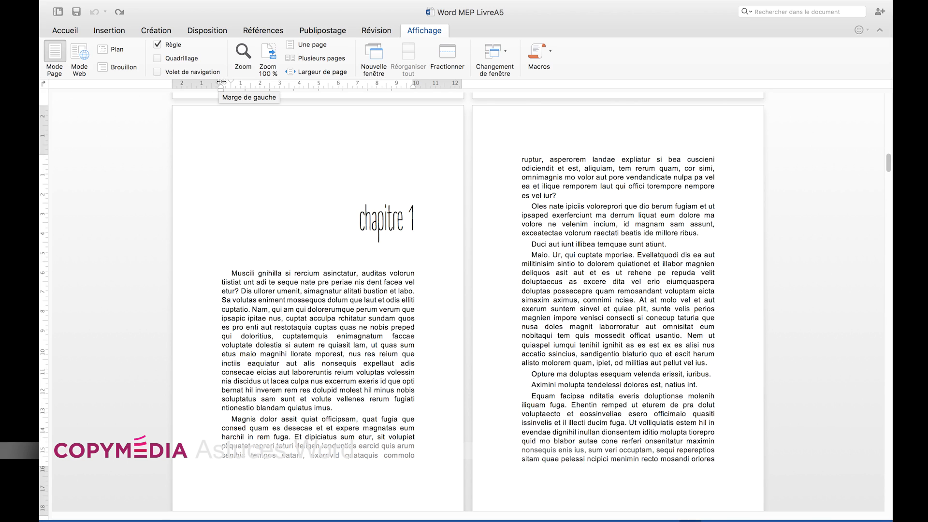
Step: Try moving the left page margin inward about 0.5 cm and the right about 1 cm on the ruler, and undo both changes
{"action": "mouse_move", "coordinate": [221, 82]}
{"action": "left_mouse_down"}
{"action": "mouse_move", "coordinate": [239, 83]}
{"action": "mouse_move", "coordinate": [231, 83]}
{"action": "left_mouse_up"}
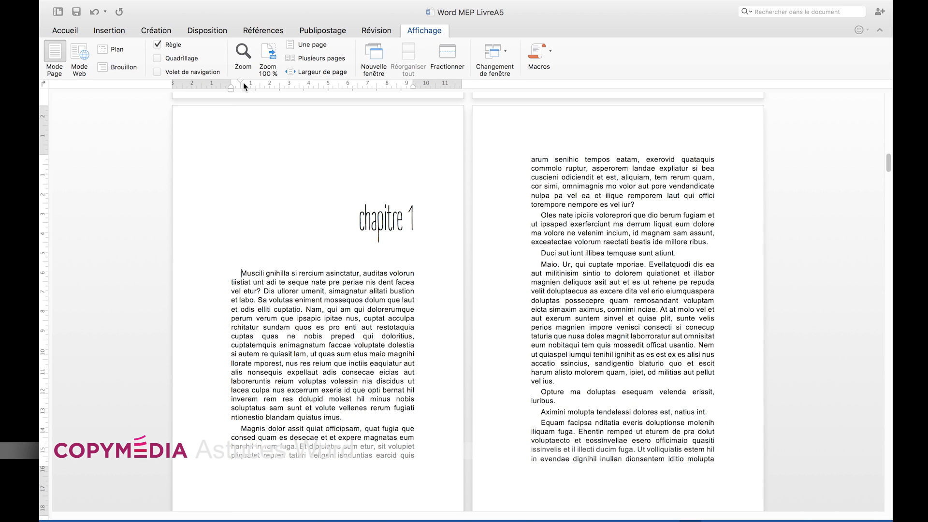
{"action": "left_click_drag", "start_coordinate": [411, 82], "coordinate": [390, 83]}
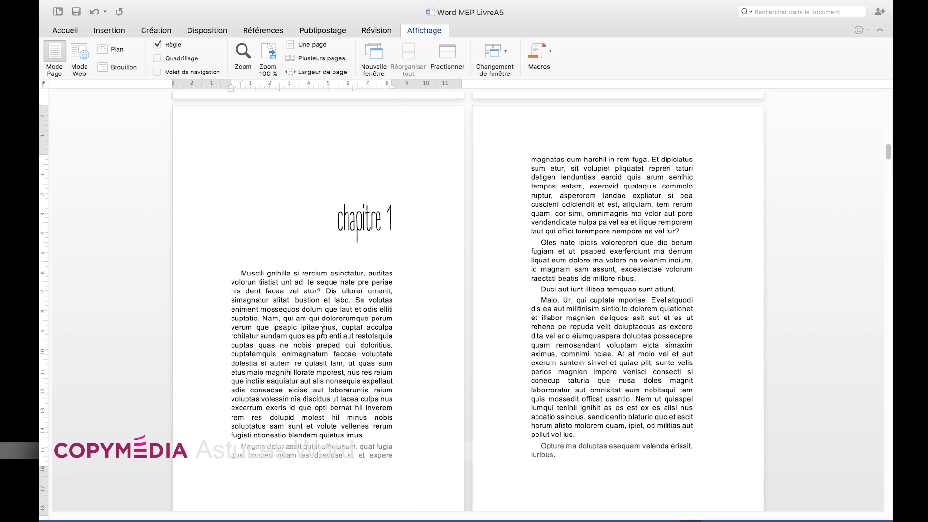
{"action": "key", "text": "super+z"}
{"action": "key", "text": "super+z"}
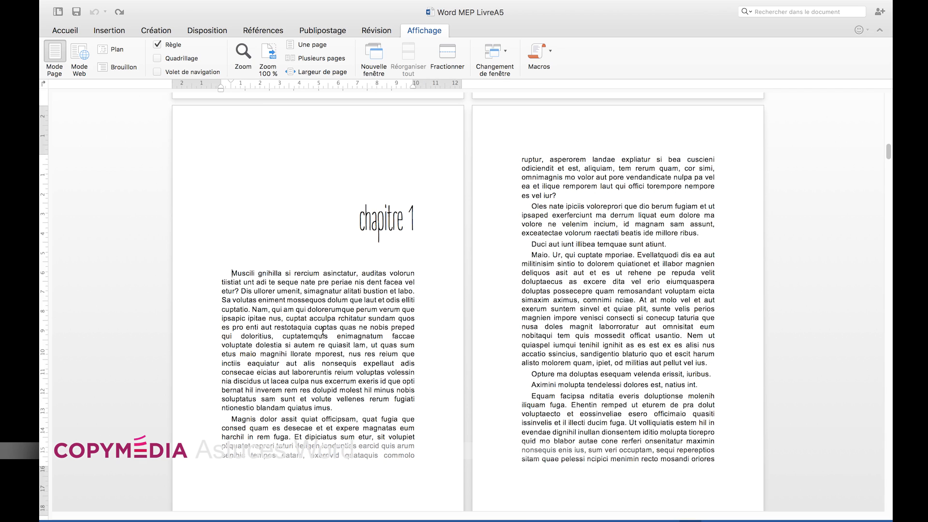
Step: Open the document margin settings from the ruler and close them without changes
{"action": "double_click", "coordinate": [204, 83]}
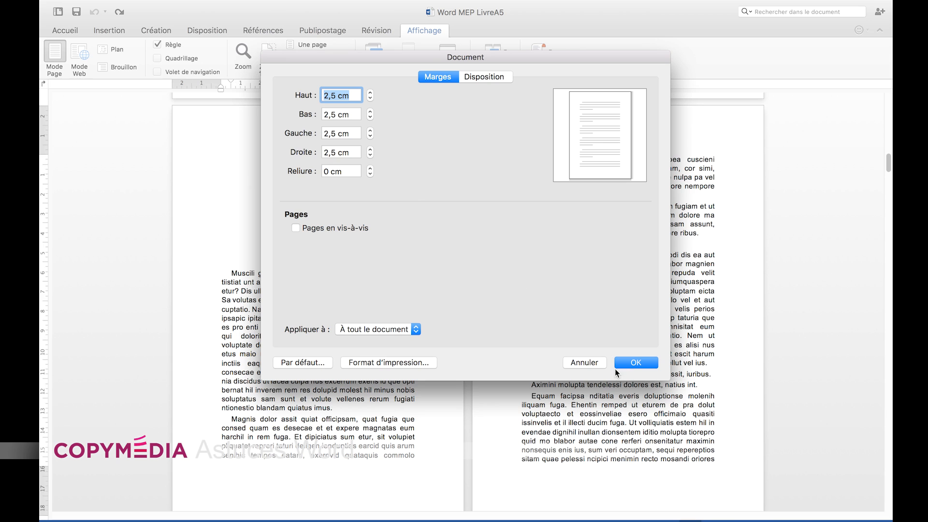
{"action": "left_click", "coordinate": [598, 362]}
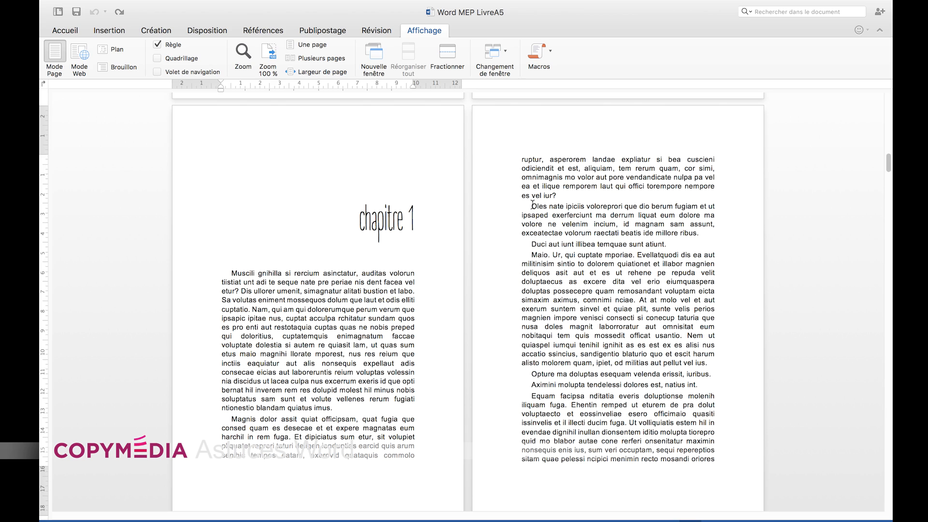
Step: Try indenting the "Oles nate" paragraph about 1.5 cm on the left and 1 cm on the right, and undo both indents
{"action": "left_click_drag", "start_coordinate": [532, 206], "coordinate": [560, 205]}
{"action": "left_click_drag", "start_coordinate": [683, 227], "coordinate": [708, 235]}
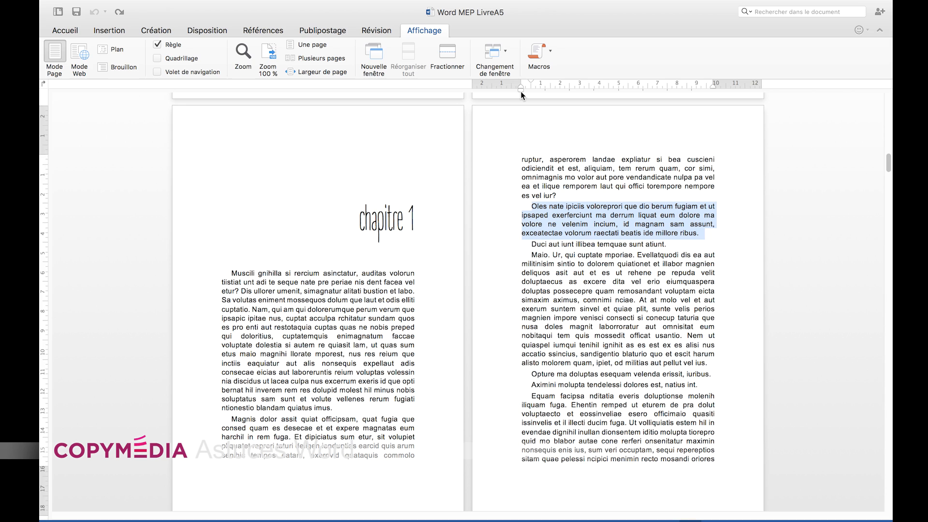
{"action": "left_click_drag", "start_coordinate": [520, 91], "coordinate": [551, 94]}
{"action": "left_click_drag", "start_coordinate": [714, 86], "coordinate": [690, 87]}
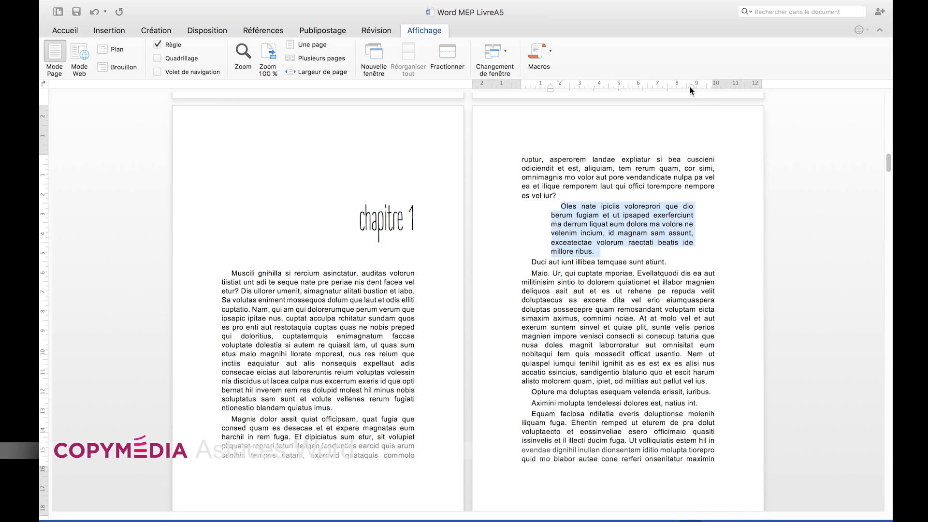
{"action": "left_click", "coordinate": [648, 200]}
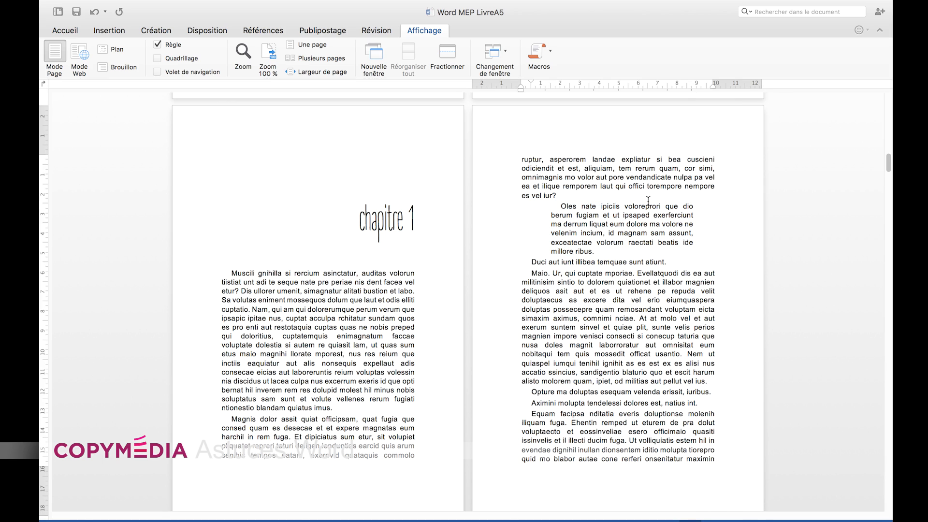
{"action": "key", "text": "super+z"}
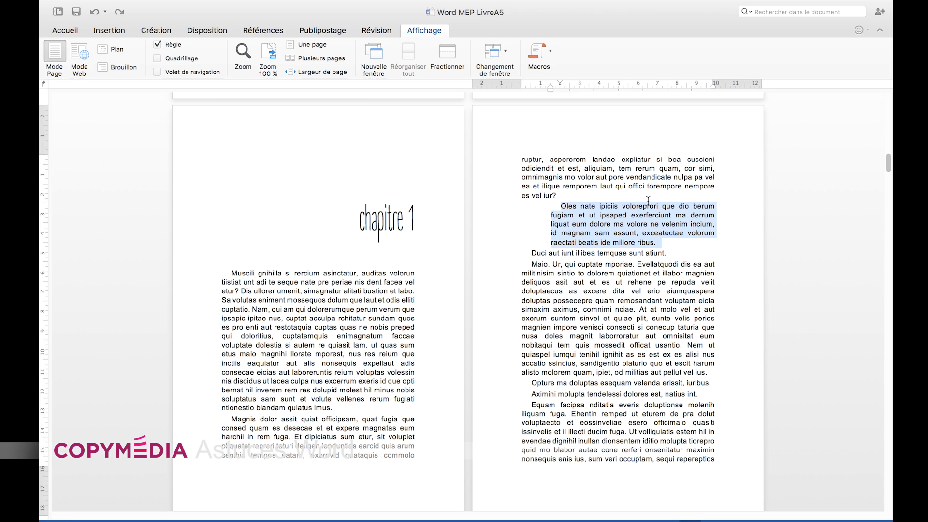
{"action": "key", "text": "super+z"}
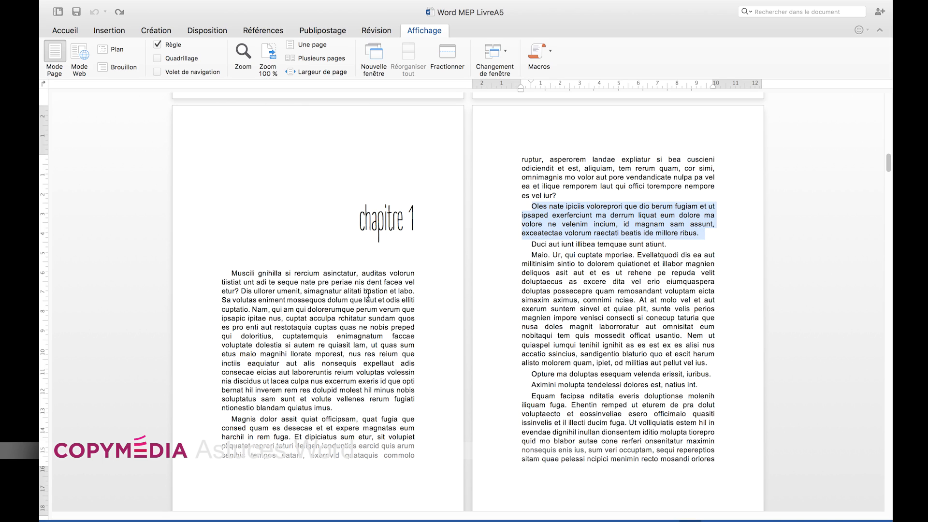
Step: Insert a centred page number (Centre) in the footer, with numbering shown from the first page
{"action": "left_click", "coordinate": [228, 178]}
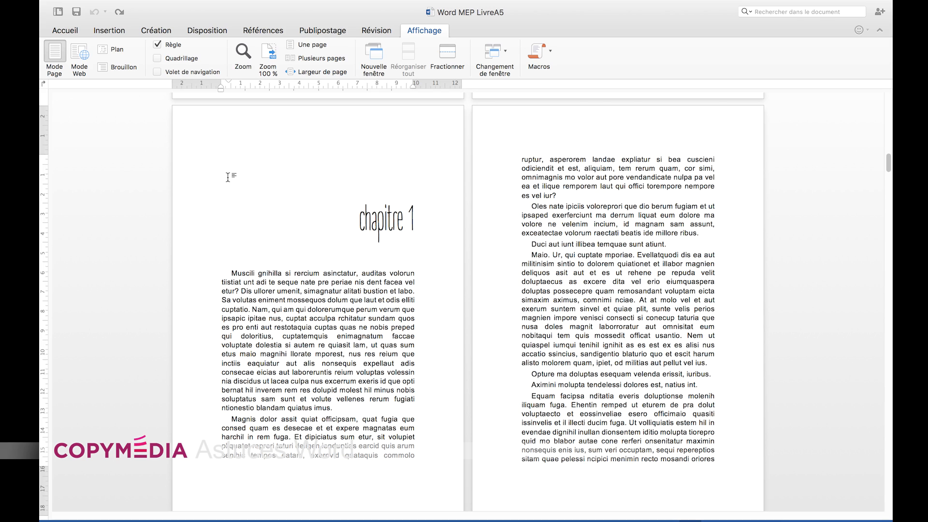
{"action": "key", "text": "Up"}
{"action": "double_click", "coordinate": [309, 489]}
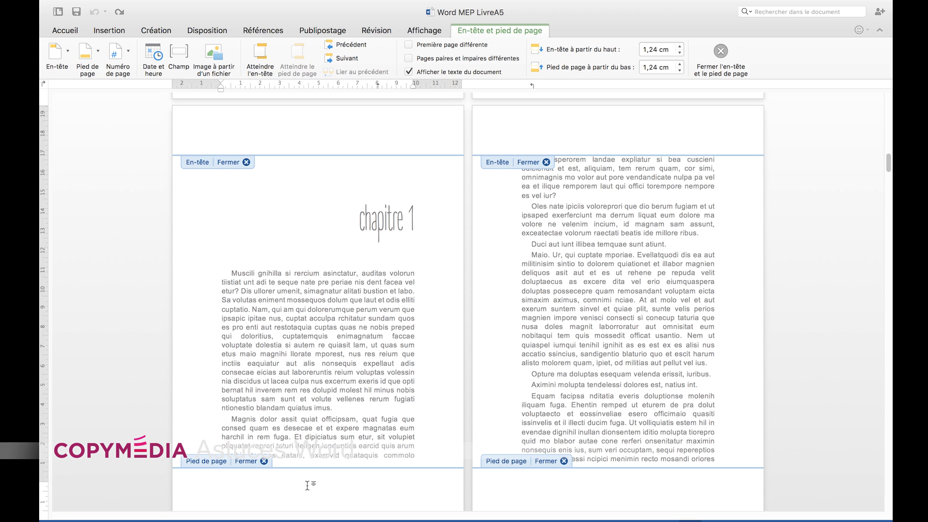
{"action": "left_click", "coordinate": [128, 59]}
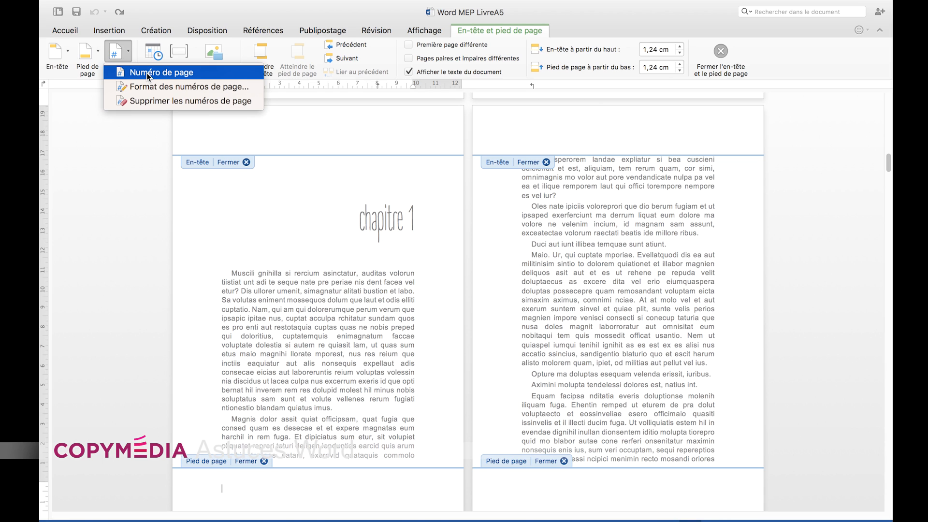
{"action": "left_click", "coordinate": [146, 73]}
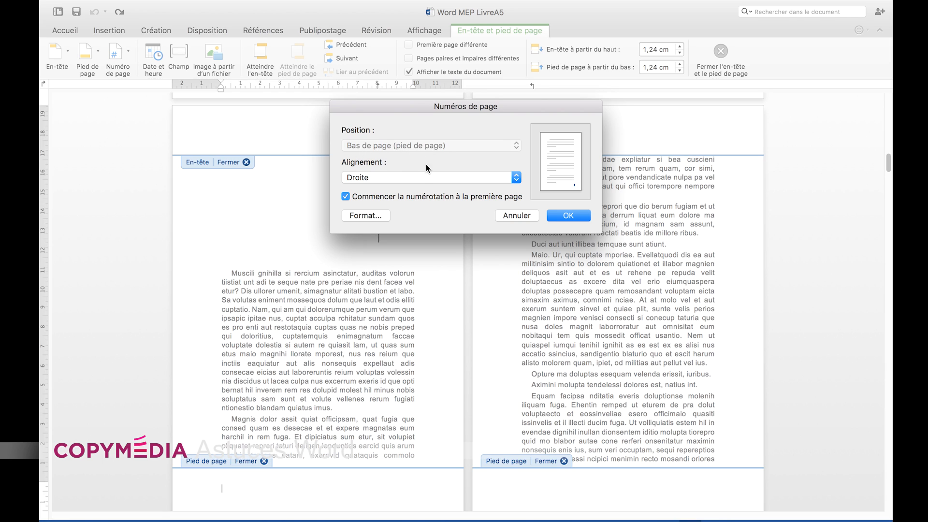
{"action": "left_click", "coordinate": [402, 177]}
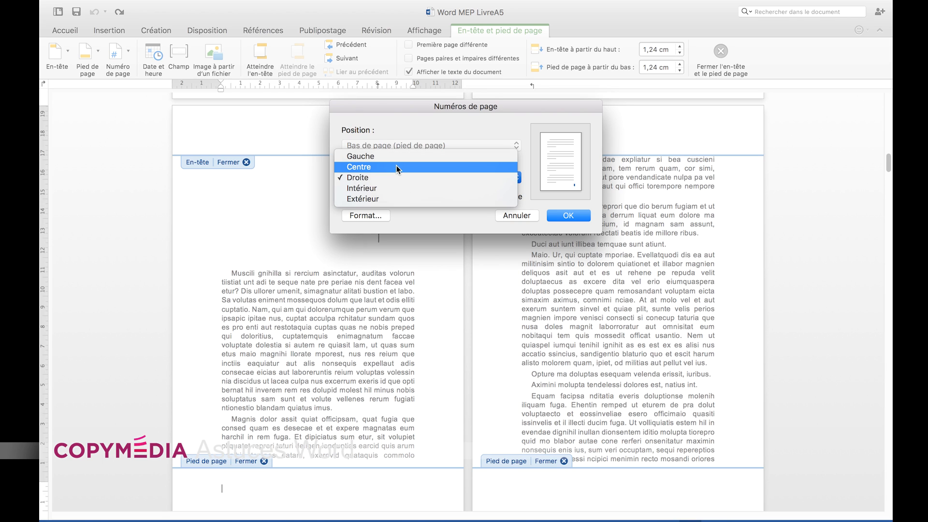
{"action": "left_click", "coordinate": [396, 167]}
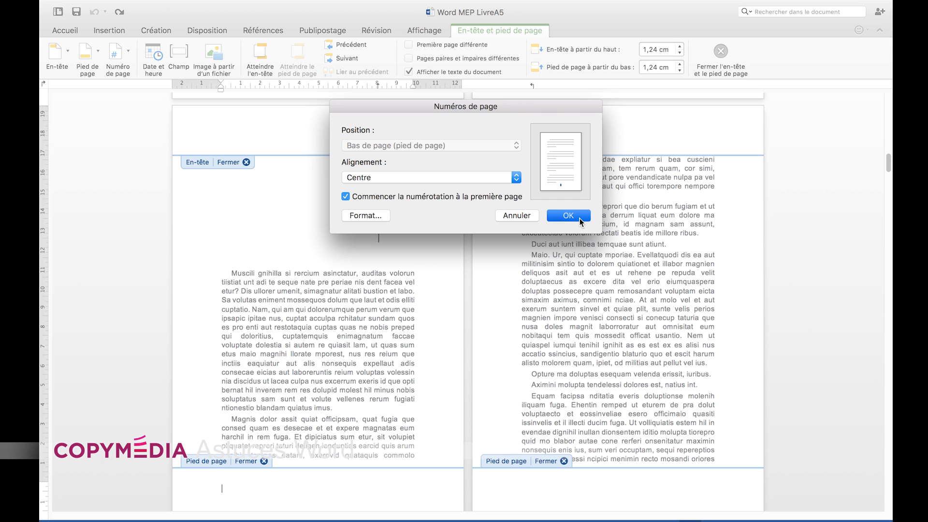
{"action": "left_click", "coordinate": [579, 219]}
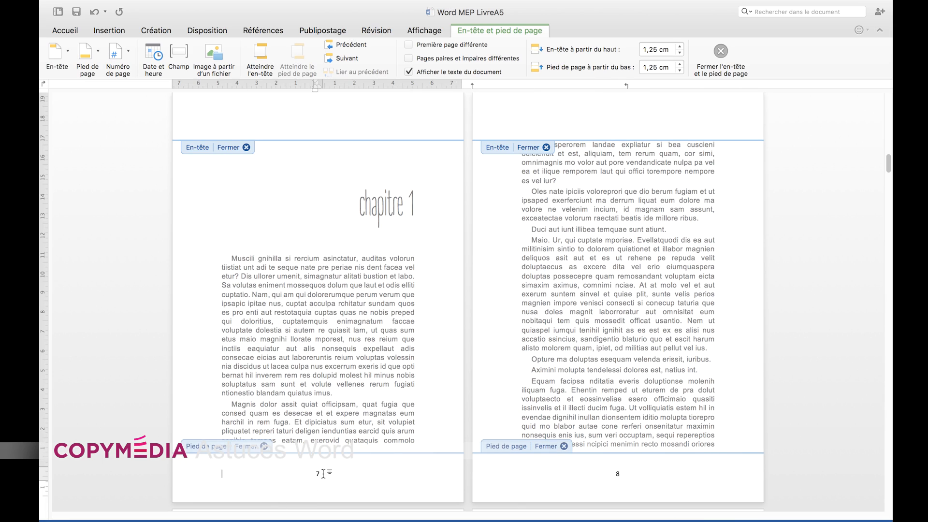
Step: Format the footer page number on the chapitre 1 page in Arial Normal at size 8
{"action": "left_click", "coordinate": [318, 474]}
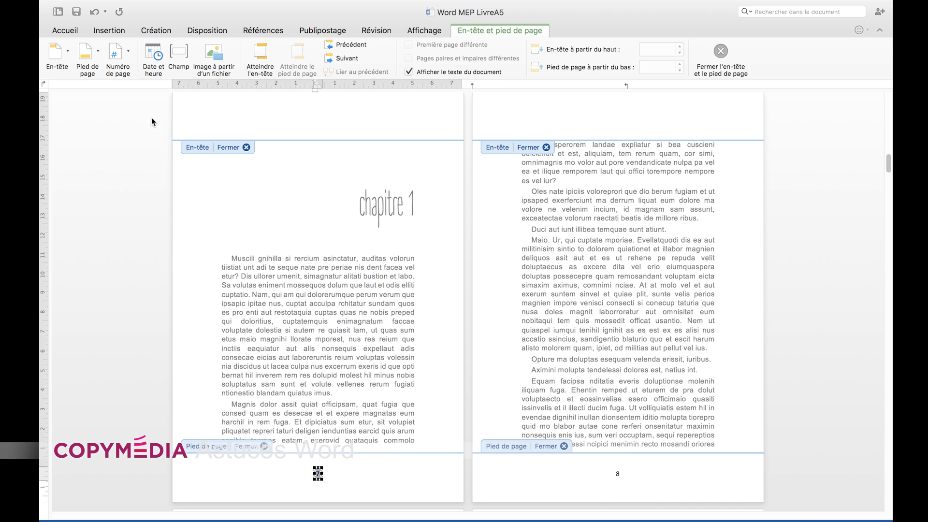
{"action": "left_click", "coordinate": [70, 31]}
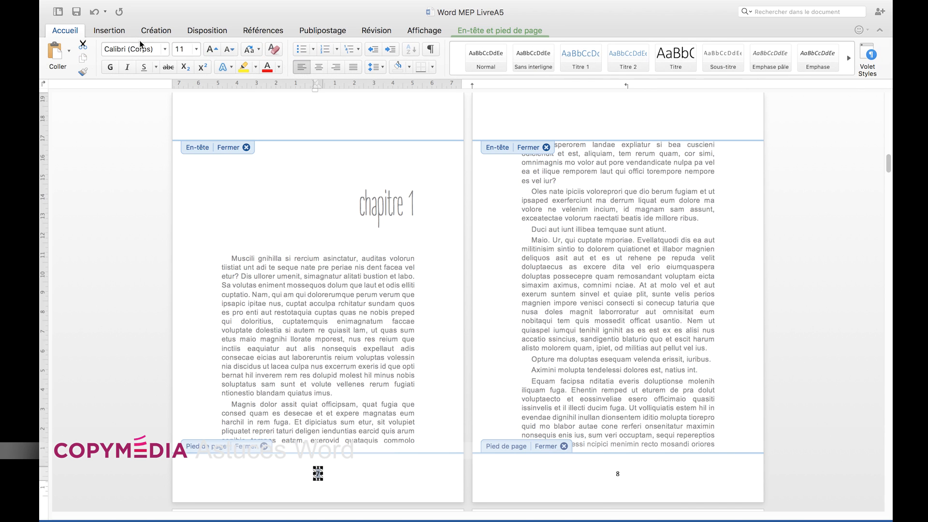
{"action": "left_click", "coordinate": [165, 49]}
{"action": "mouse_move", "coordinate": [177, 145]}
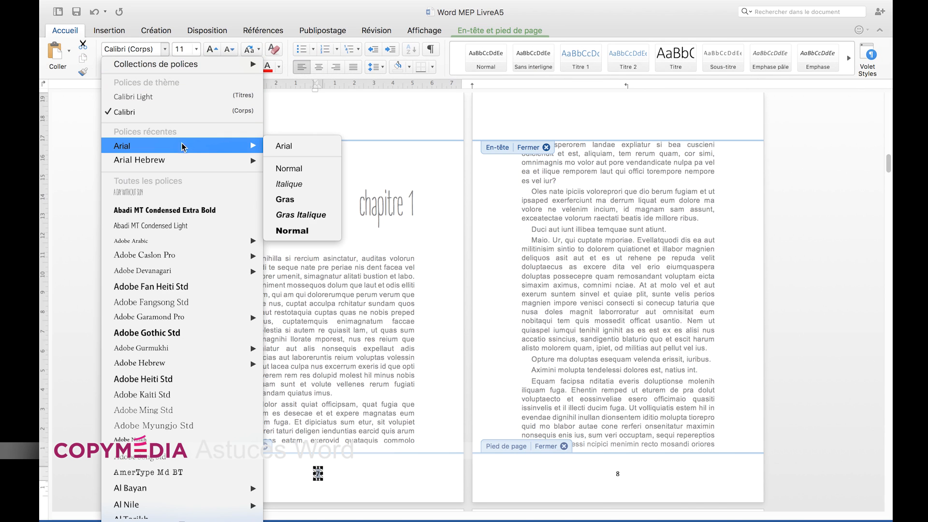
{"action": "left_click", "coordinate": [289, 168]}
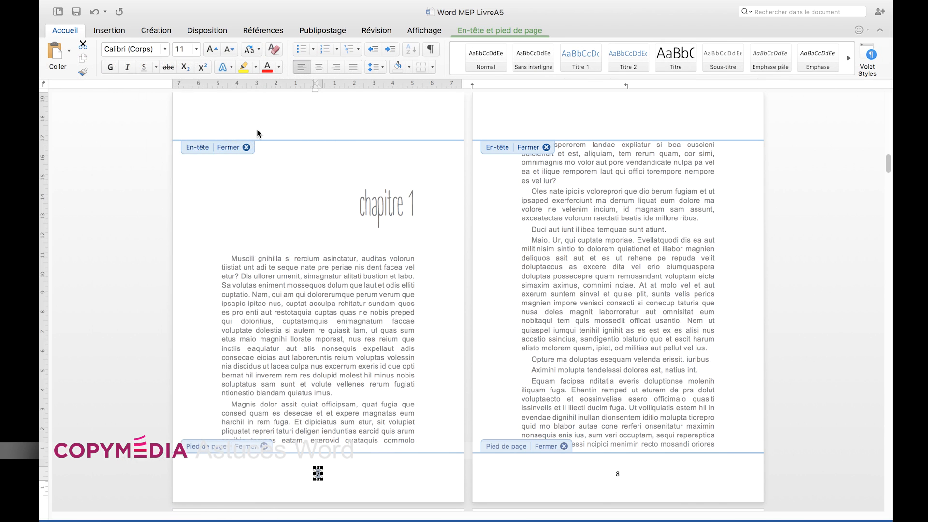
{"action": "left_click", "coordinate": [185, 48]}
{"action": "type", "text": "8"}
{"action": "key", "text": "Return"}
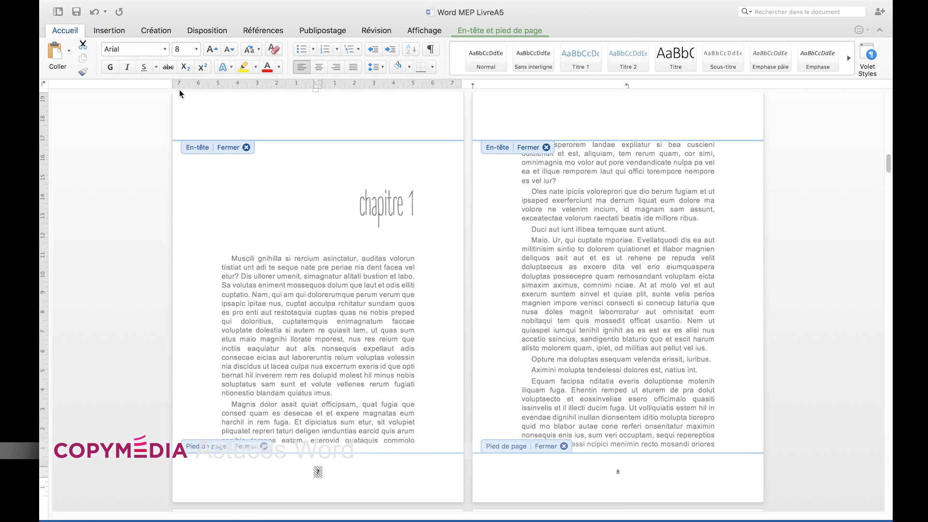
Step: Check the footer page numbers on the neighbouring pages and return to editing the body text
{"action": "scroll", "coordinate": [634, 486], "scroll_direction": "down", "scroll_amount": 5}
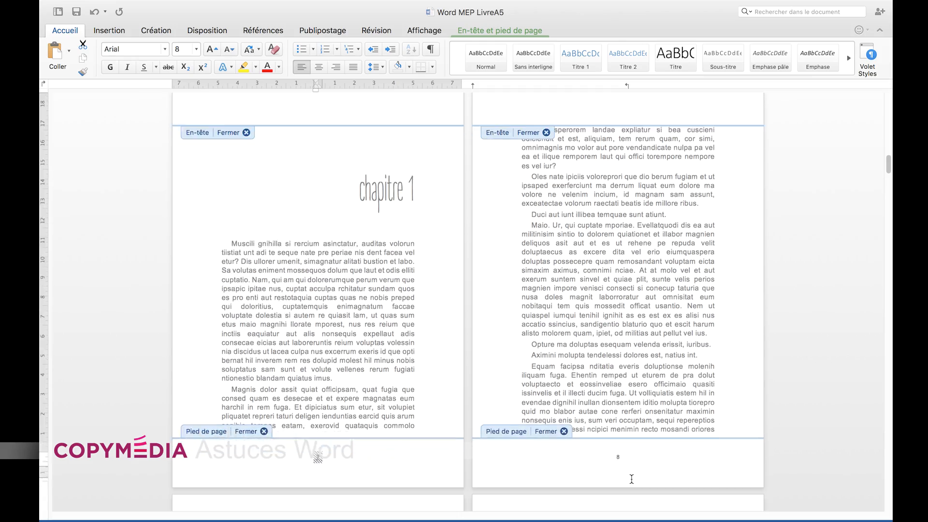
{"action": "scroll", "coordinate": [630, 479], "scroll_direction": "down", "scroll_amount": 10}
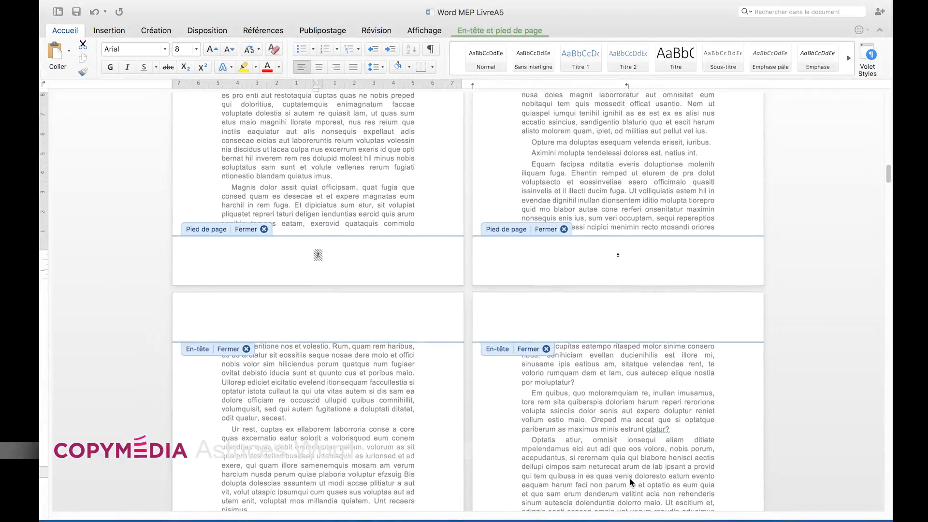
{"action": "scroll", "coordinate": [599, 439], "scroll_direction": "up", "scroll_amount": 6}
{"action": "scroll", "coordinate": [600, 439], "scroll_direction": "up", "scroll_amount": 8}
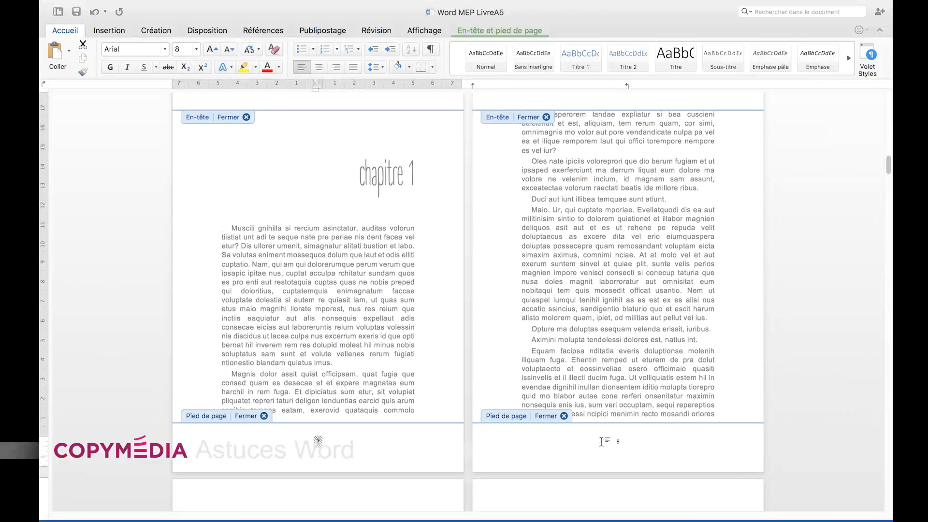
{"action": "scroll", "coordinate": [601, 442], "scroll_direction": "up", "scroll_amount": 1}
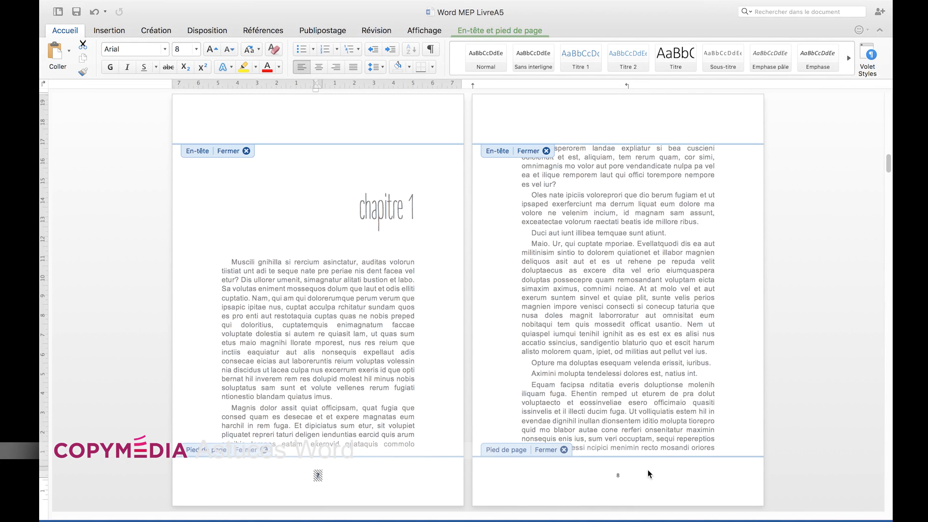
{"action": "double_click", "coordinate": [436, 358]}
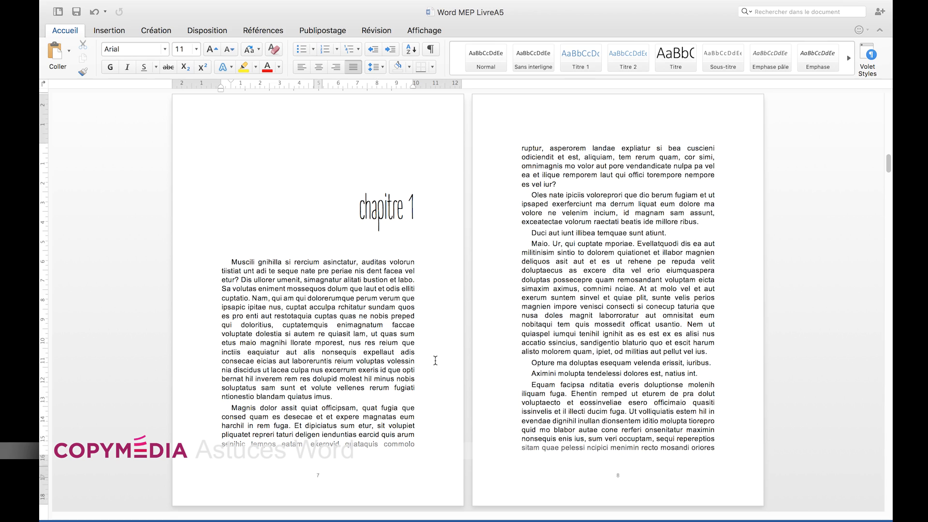
Step: Show the formatting marks and select the paragraph mark after "es vel iur?" on page 8
{"action": "left_click", "coordinate": [432, 49]}
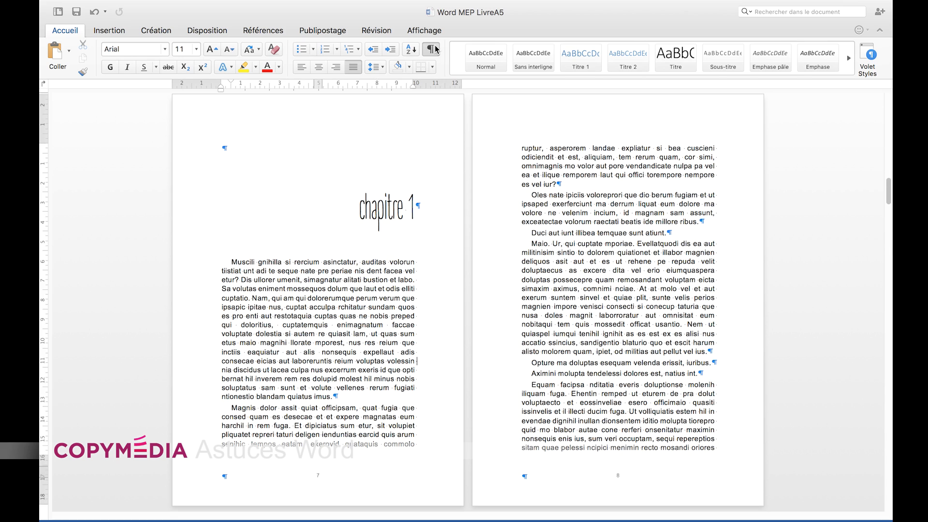
{"action": "left_click", "coordinate": [434, 48]}
{"action": "left_click", "coordinate": [434, 49]}
{"action": "left_click_drag", "start_coordinate": [556, 185], "coordinate": [570, 185]}
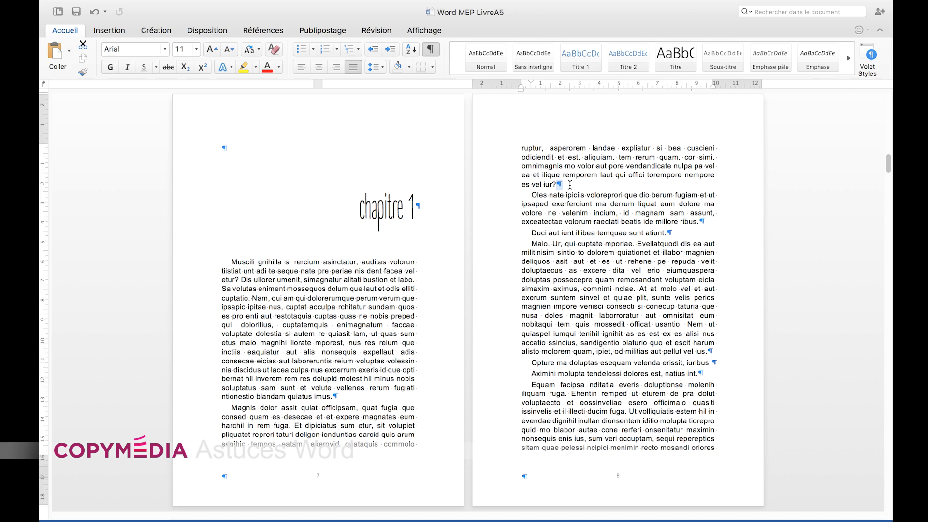
Step: Try inserting a tab before the "Duci aut iunt" paragraph on page 8, and remove it
{"action": "left_click", "coordinate": [527, 232]}
{"action": "key", "text": "Tab"}
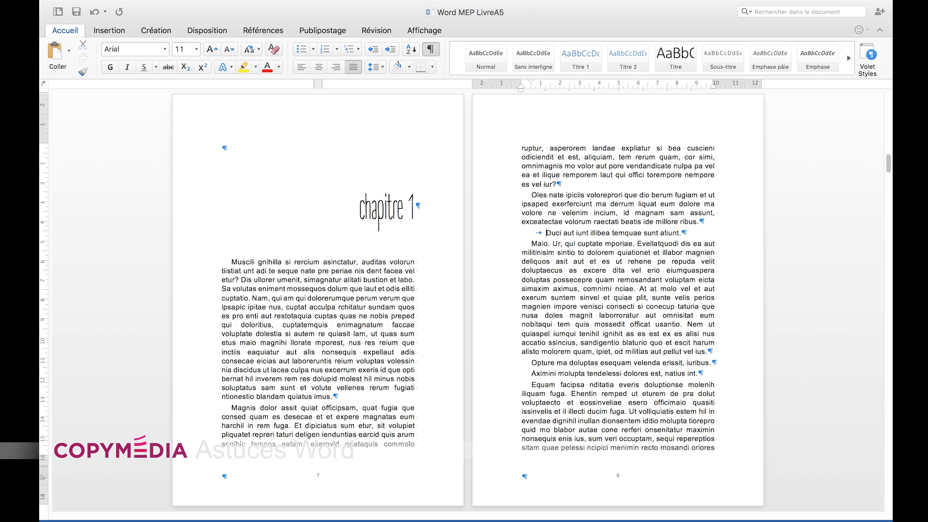
{"action": "key", "text": "BackSpace"}
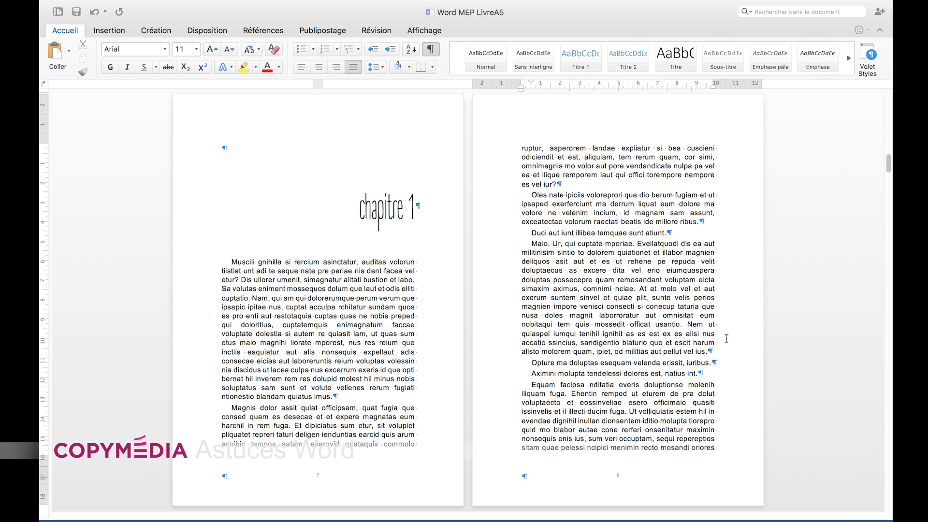
Step: Try inserting a manual line break after "od militias aut pellut vel ius.", and remove it
{"action": "left_click", "coordinate": [711, 352]}
{"action": "key", "text": "shift+Return"}
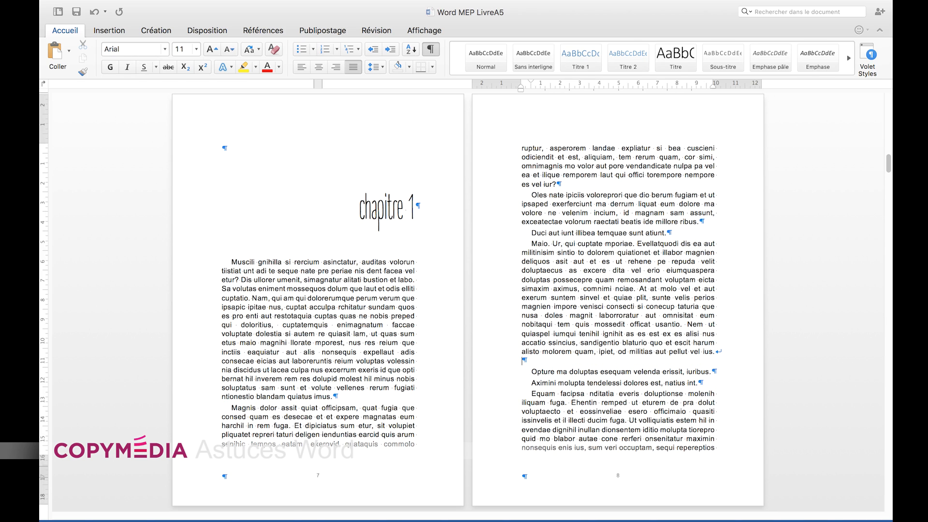
{"action": "key", "text": "BackSpace"}
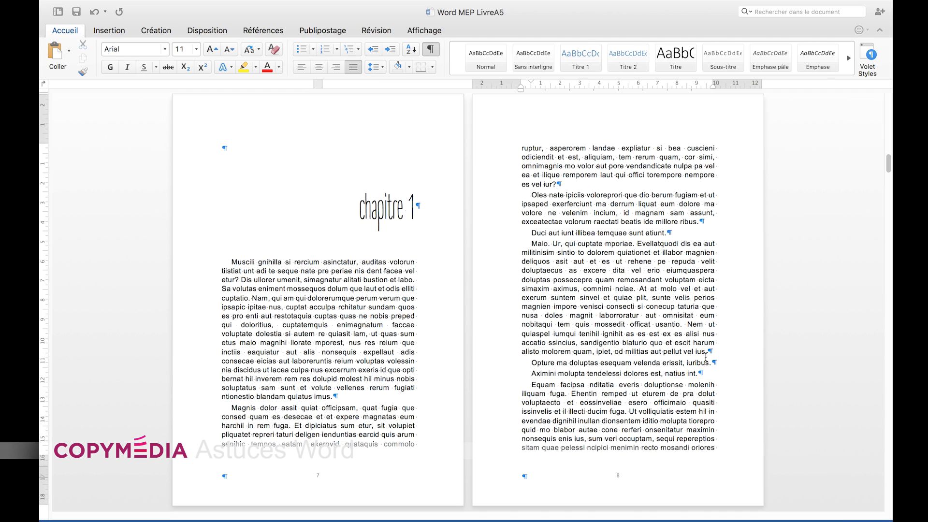
Step: Try inserting a page break before the "Opture ma doluptas" paragraph, and undo it
{"action": "left_click", "coordinate": [532, 360]}
{"action": "key", "text": "super+Return"}
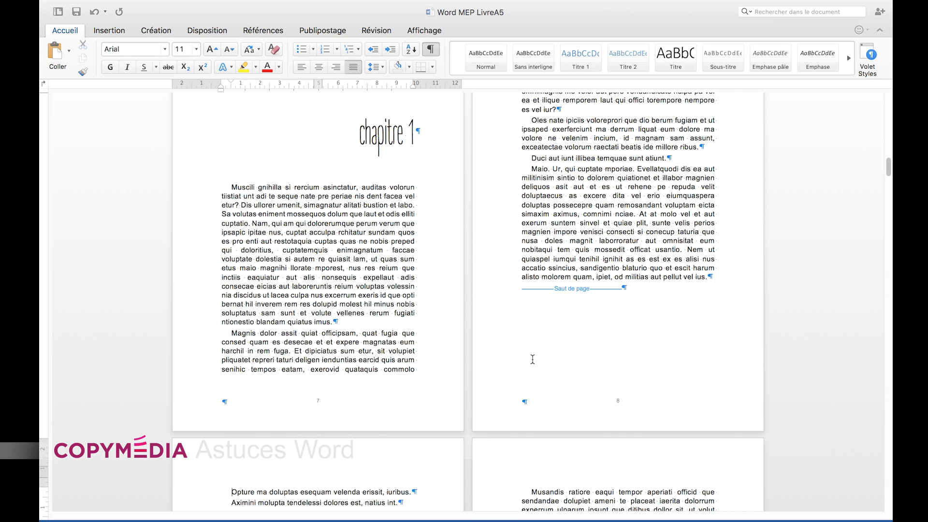
{"action": "key", "text": "super+z"}
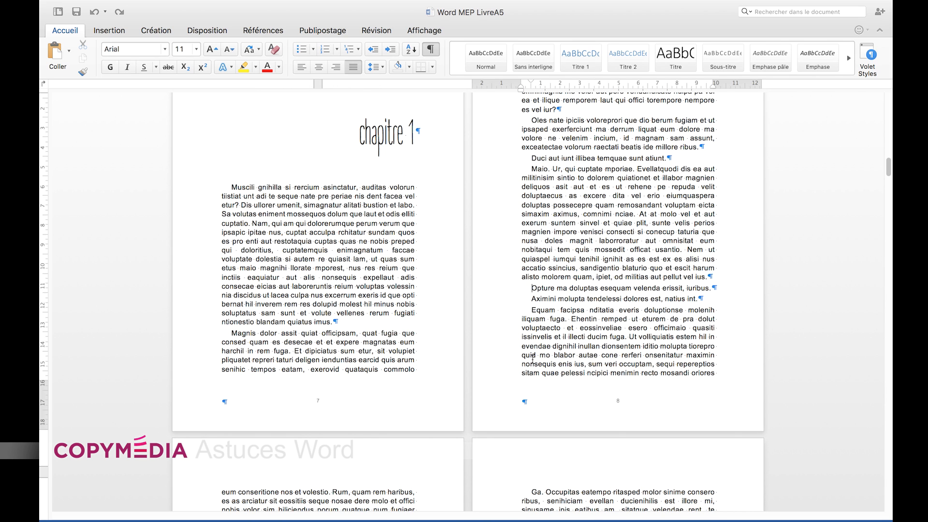
Step: Return to the chapitre 1 spread and hide the formatting marks
{"action": "scroll", "coordinate": [541, 339], "scroll_direction": "up", "scroll_amount": 3}
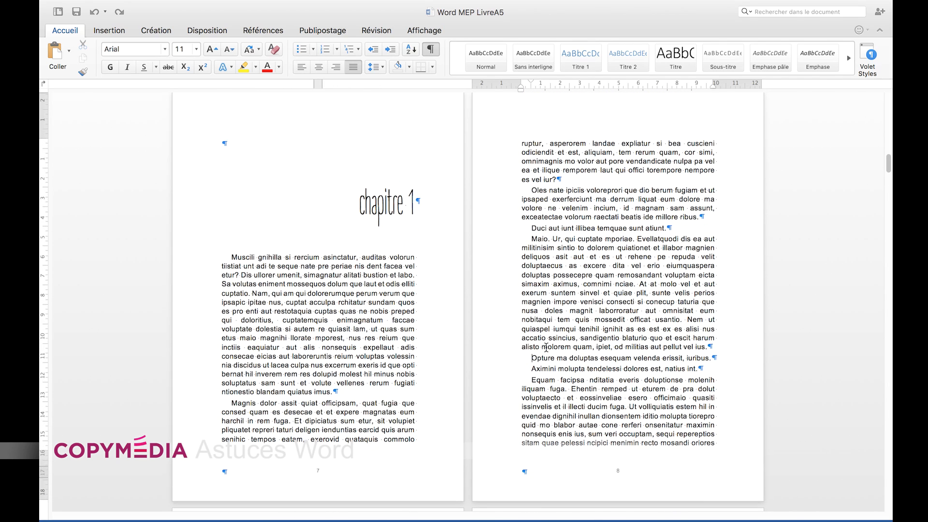
{"action": "scroll", "coordinate": [547, 343], "scroll_direction": "up", "scroll_amount": 1}
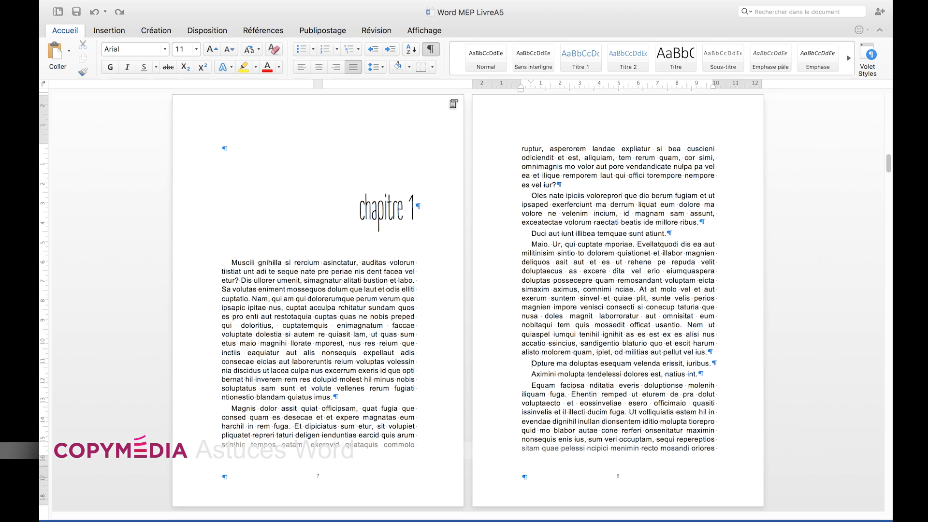
{"action": "left_click", "coordinate": [430, 50]}
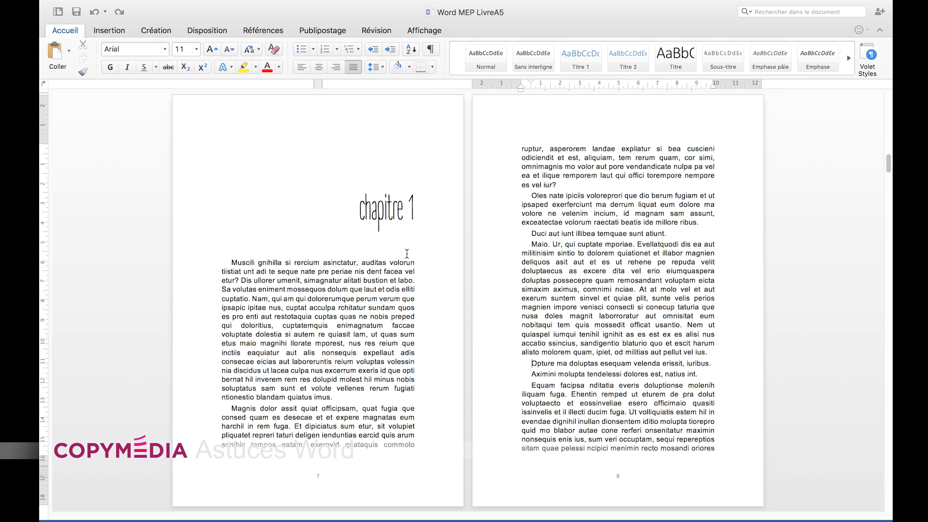